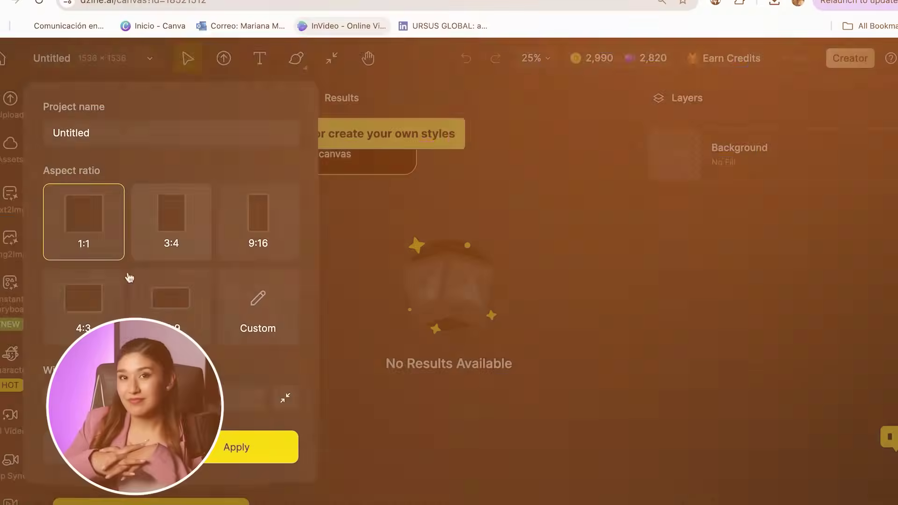
- Apply a 16:9 widescreen canvas and browse the image styles
{"action": "left_click", "coordinate": [168, 309]}
{"action": "left_click", "coordinate": [261, 445]}
{"action": "left_click", "coordinate": [116, 153]}
{"action": "scroll", "coordinate": [332, 310], "scroll_direction": "down", "scroll_amount": 5}
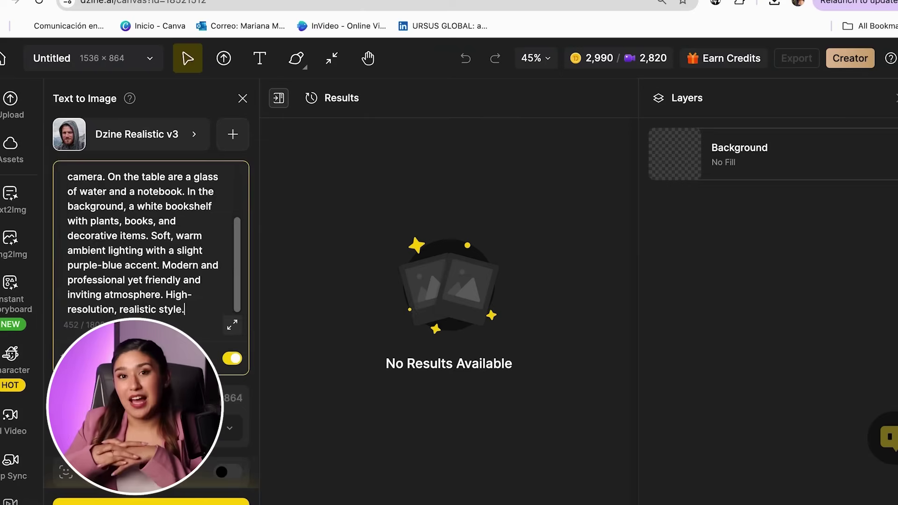
{"action": "scroll", "coordinate": [154, 257], "scroll_direction": "down", "scroll_amount": 5}
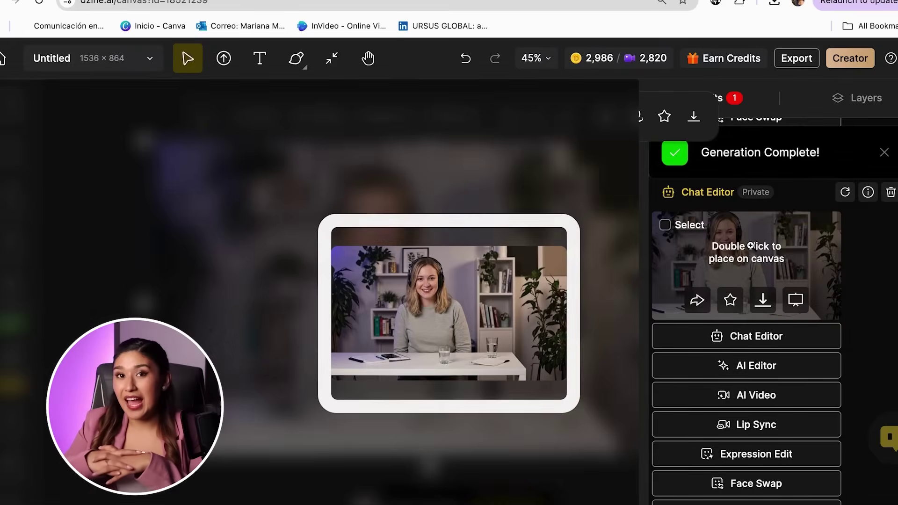
- Place the podcaster and microphone images, preview one full size, and paste the podcast script
{"action": "double_click", "coordinate": [750, 246]}
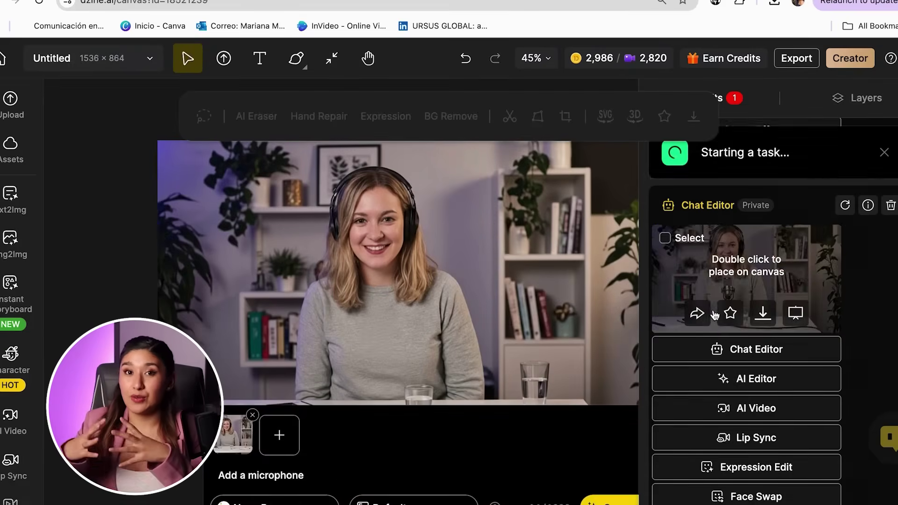
{"action": "double_click", "coordinate": [750, 226]}
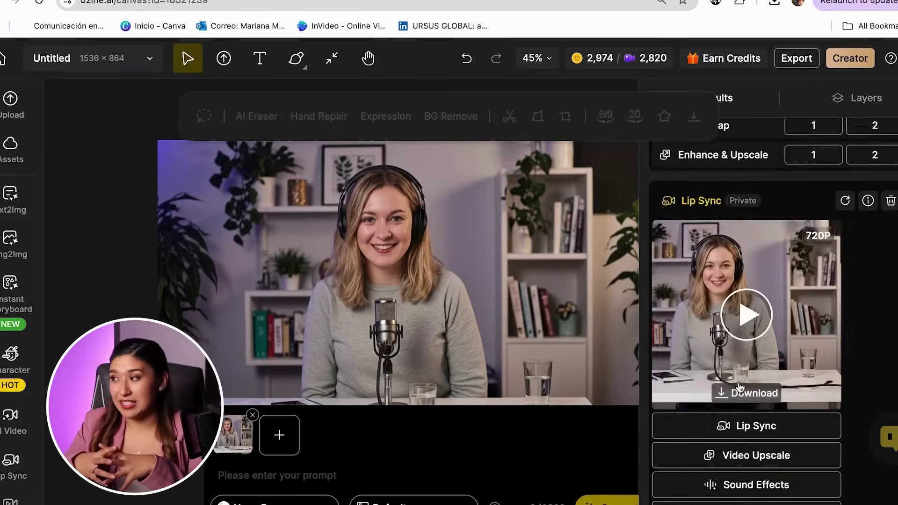
{"action": "scroll", "coordinate": [748, 374], "scroll_direction": "up", "scroll_amount": 8}
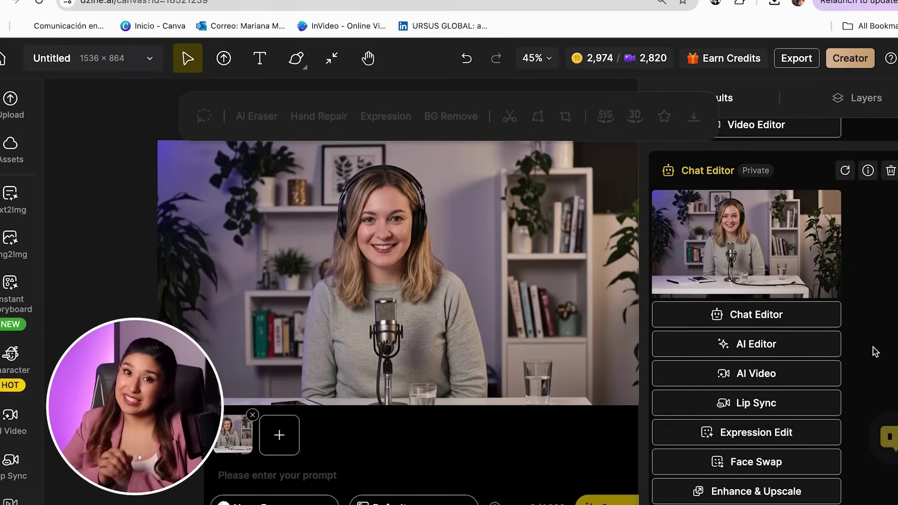
{"action": "scroll", "coordinate": [875, 352], "scroll_direction": "up", "scroll_amount": 7}
{"action": "left_click", "coordinate": [747, 243]}
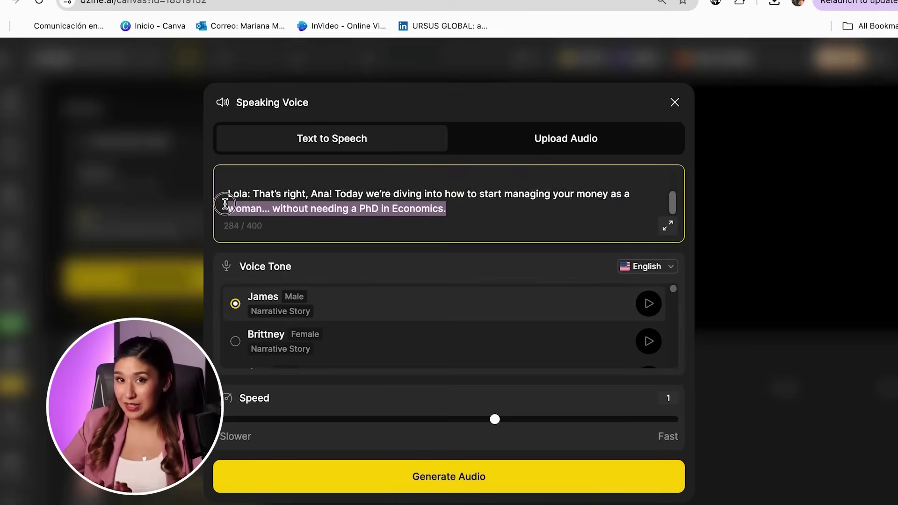
{"action": "type", "text": "Hey, hey, ladies! Welcome back to \"Money in Heels\", the podcast where we talk about finances without giving you a headache... or breaking your wallet."}
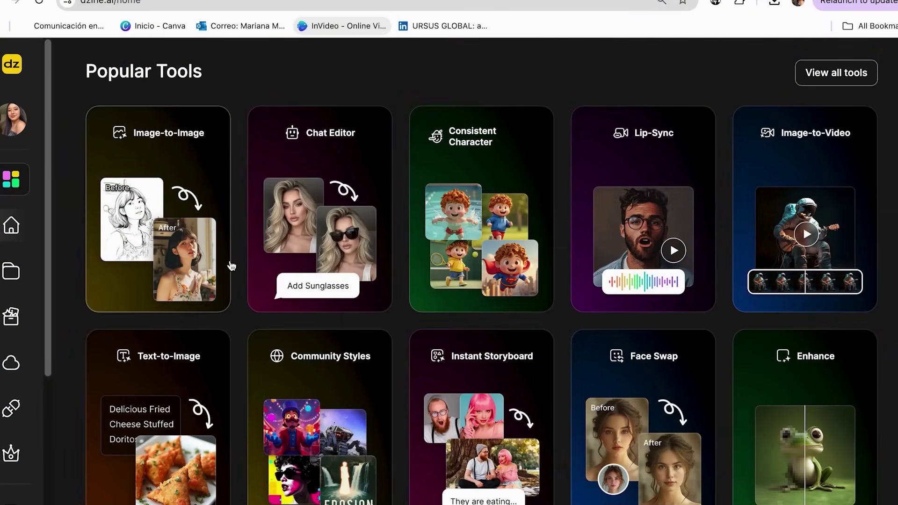
- Start a Text-to-Image project at 16:9 (1536 × 864) and clear the sample prompt
{"action": "left_click", "coordinate": [120, 359]}
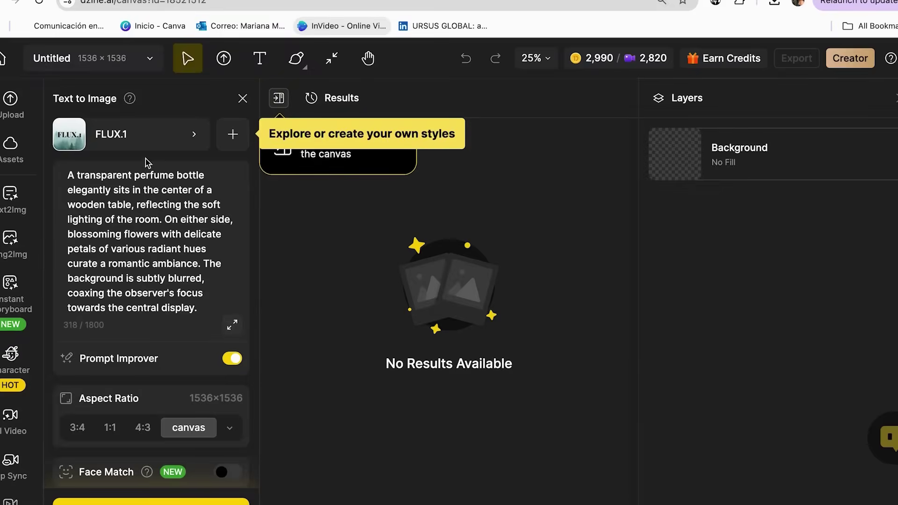
{"action": "left_click", "coordinate": [129, 63]}
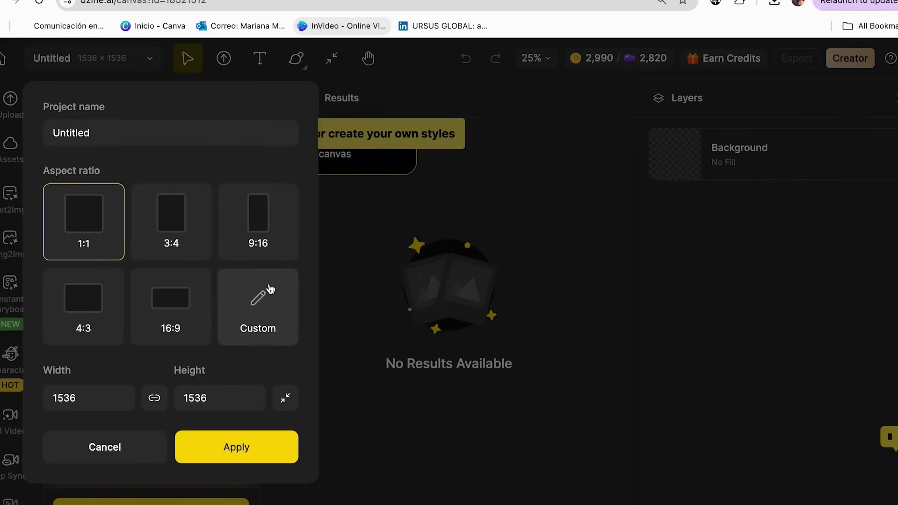
{"action": "left_click", "coordinate": [190, 316]}
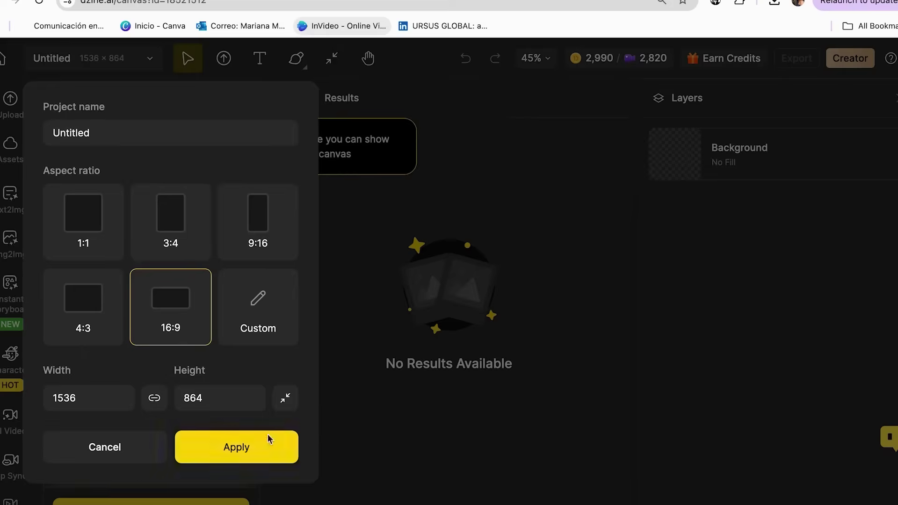
{"action": "left_click", "coordinate": [261, 432]}
{"action": "left_click_drag", "start_coordinate": [204, 314], "coordinate": [65, 176]}
{"action": "key", "text": "BackSpace"}
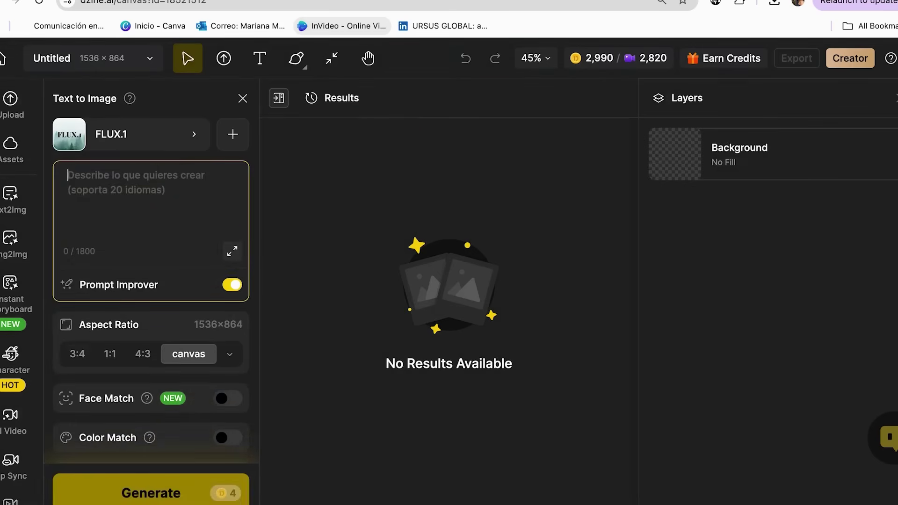
- Switch the style to Dzine Realistic v3 and paste the headphone-wearing podcaster prompt
{"action": "left_click", "coordinate": [117, 141]}
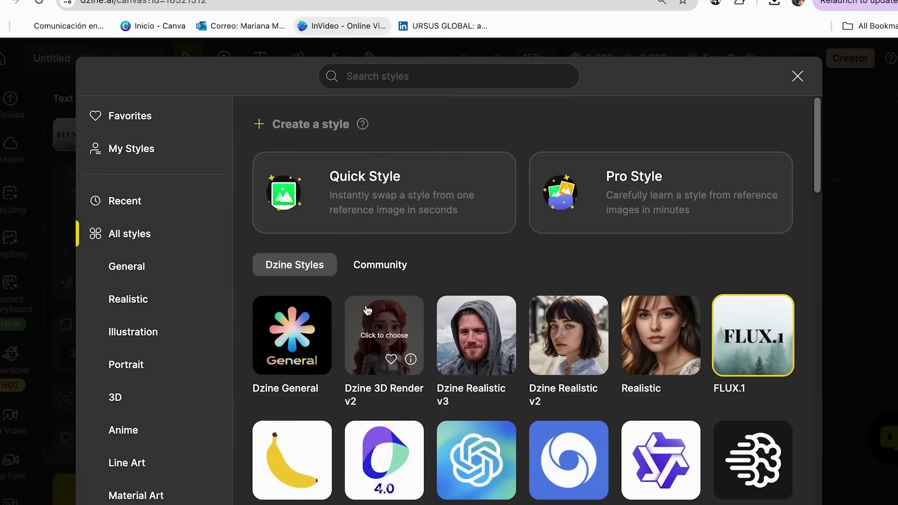
{"action": "scroll", "coordinate": [365, 307], "scroll_direction": "down", "scroll_amount": 4}
{"action": "scroll", "coordinate": [335, 315], "scroll_direction": "down", "scroll_amount": 10}
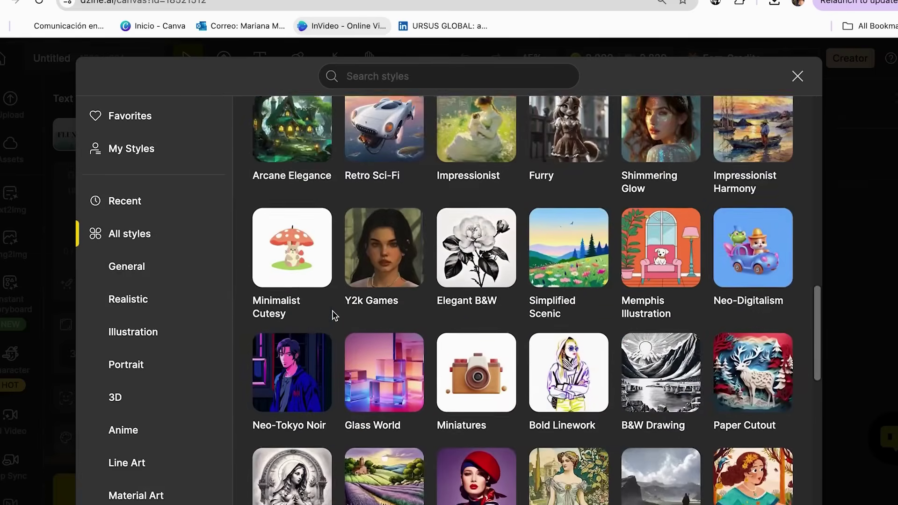
{"action": "scroll", "coordinate": [334, 315], "scroll_direction": "up", "scroll_amount": 9}
{"action": "scroll", "coordinate": [336, 315], "scroll_direction": "up", "scroll_amount": 3}
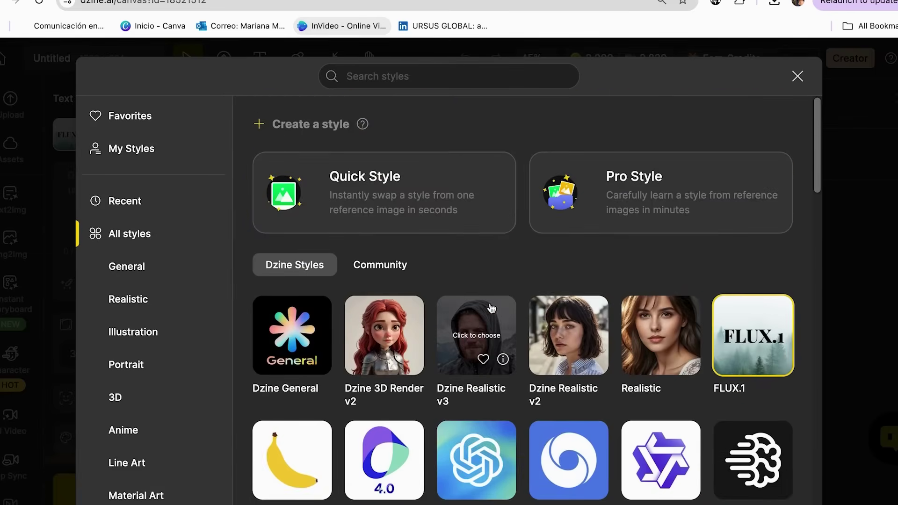
{"action": "left_click", "coordinate": [484, 323]}
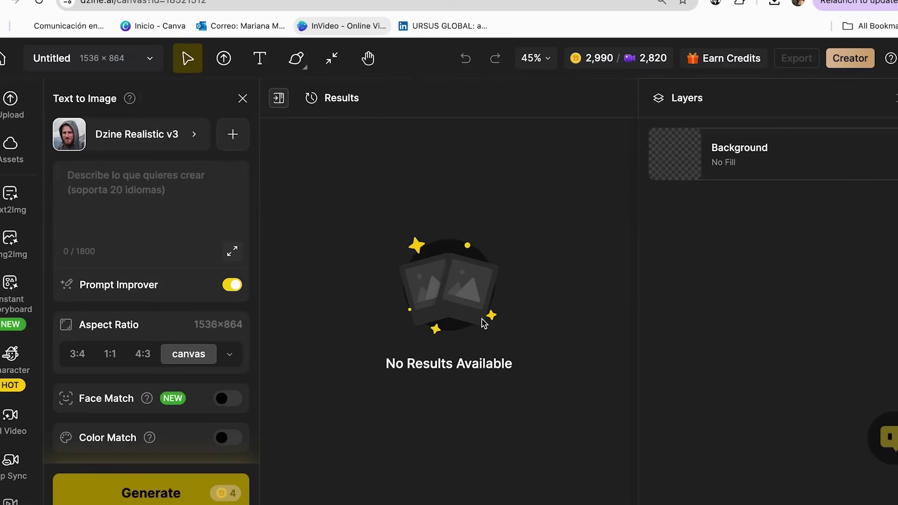
{"action": "left_click", "coordinate": [184, 193]}
{"action": "key", "text": "ctrl+v"}
{"action": "scroll", "coordinate": [192, 357], "scroll_direction": "down", "scroll_amount": 5}
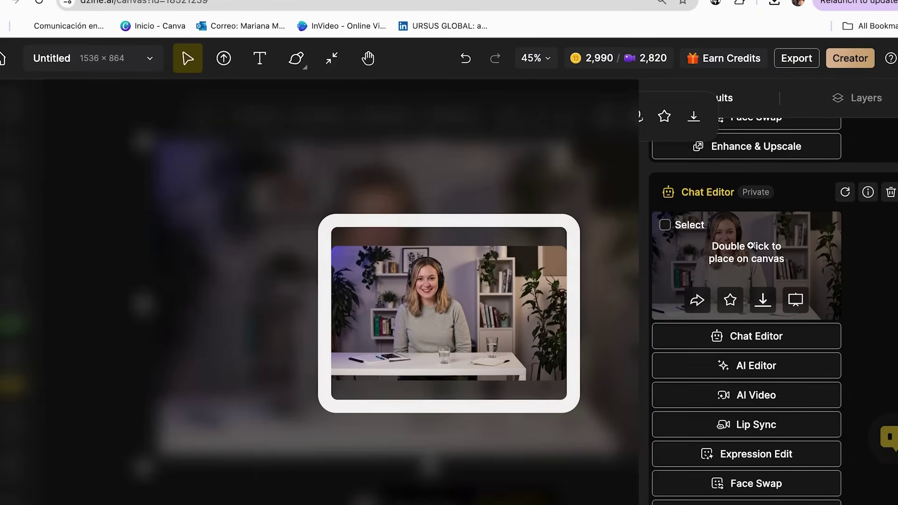
- Place the podcaster image on the canvas and start a Chat Editor edit to add a microphone
{"action": "double_click", "coordinate": [750, 246]}
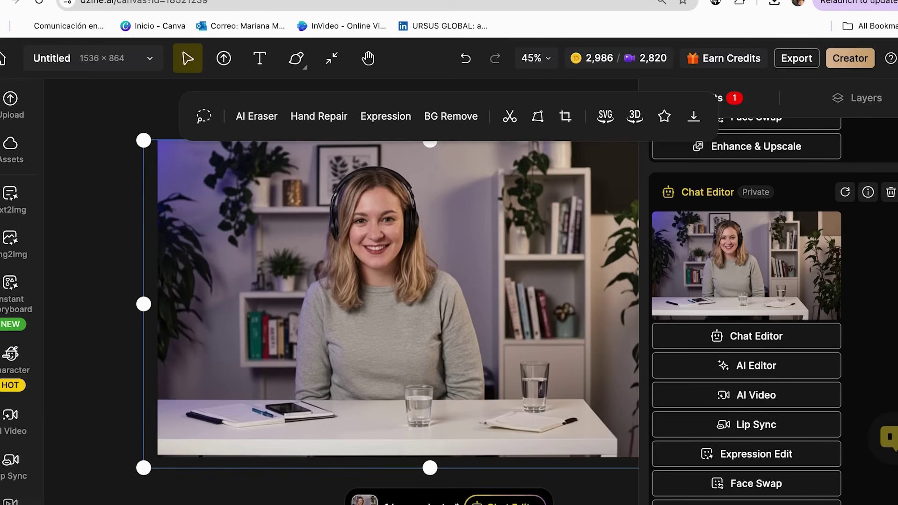
{"action": "left_click", "coordinate": [502, 499]}
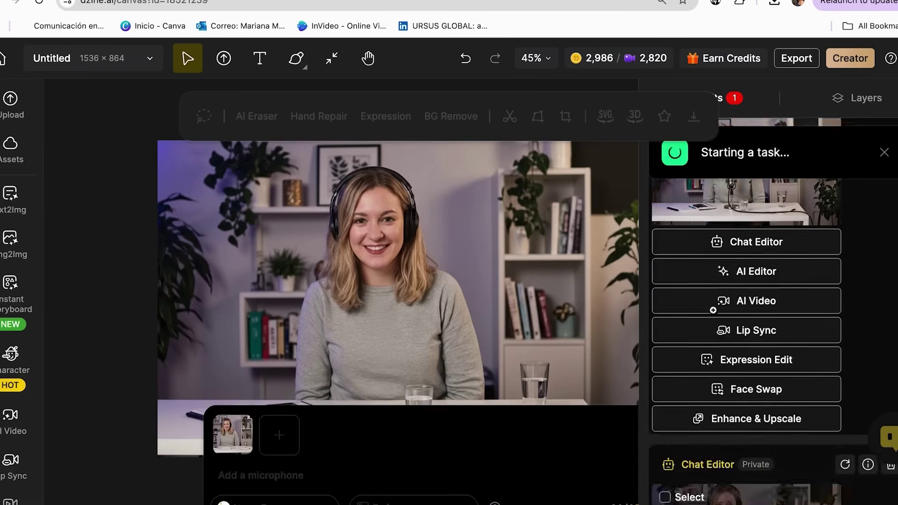
{"action": "scroll", "coordinate": [713, 310], "scroll_direction": "down", "scroll_amount": 6}
{"action": "scroll", "coordinate": [819, 253], "scroll_direction": "down", "scroll_amount": 1}
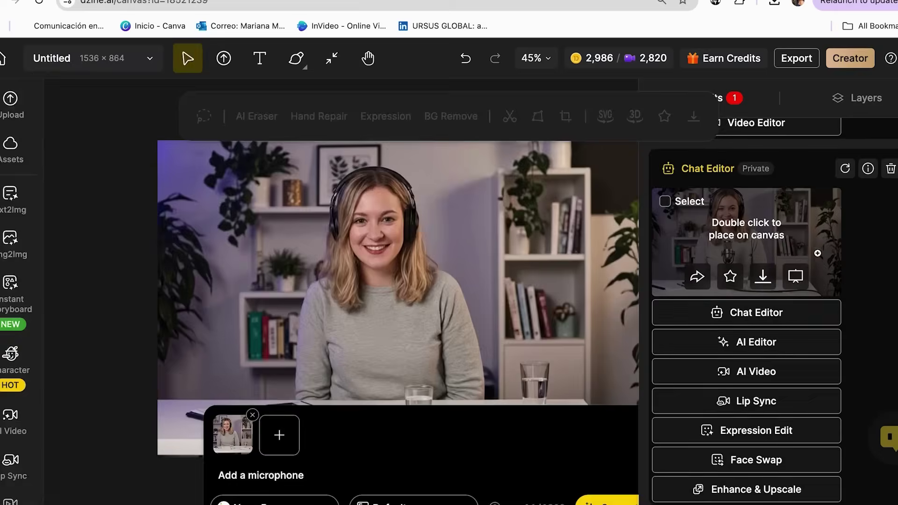
- Place the microphone version, enlarge it to fill the canvas, and select it
{"action": "double_click", "coordinate": [819, 253]}
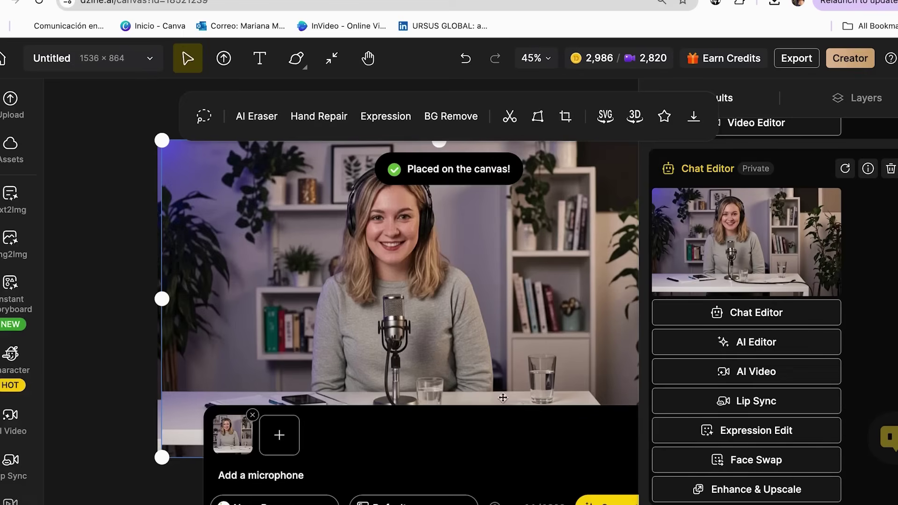
{"action": "left_click_drag", "start_coordinate": [162, 457], "coordinate": [157, 453]}
{"action": "left_click", "coordinate": [103, 367]}
{"action": "left_click", "coordinate": [560, 466]}
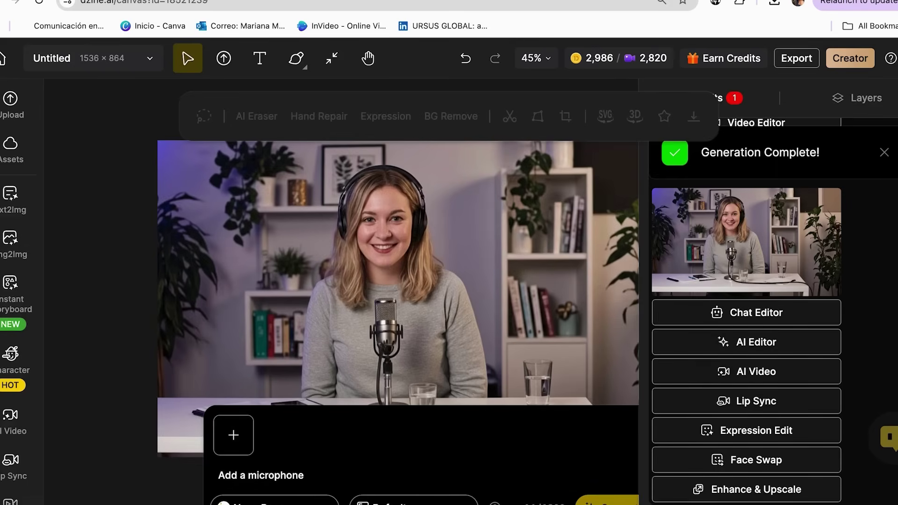
{"action": "mouse_move", "coordinate": [742, 237]}
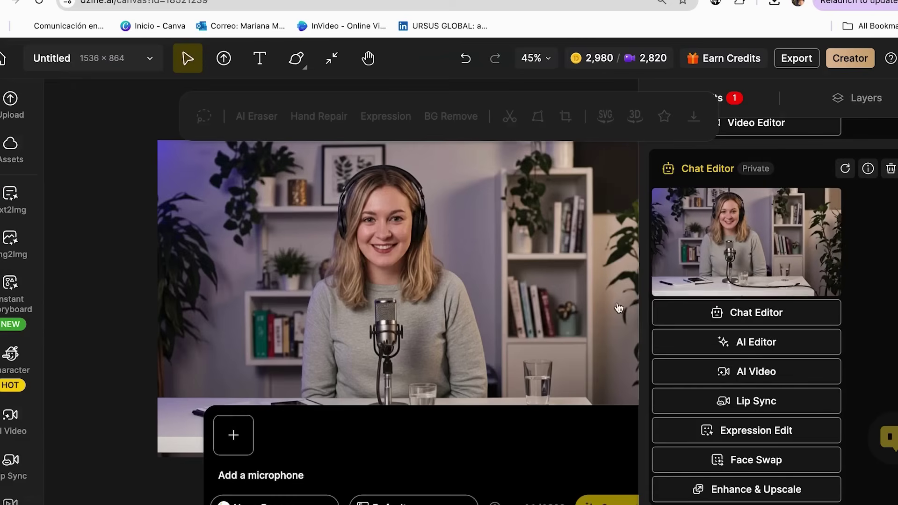
{"action": "left_click", "coordinate": [598, 312]}
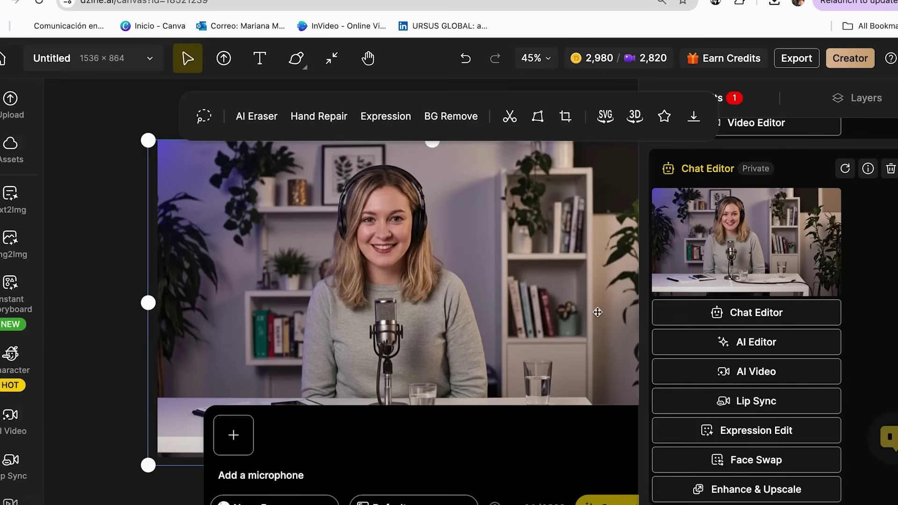
{"action": "left_click", "coordinate": [399, 469]}
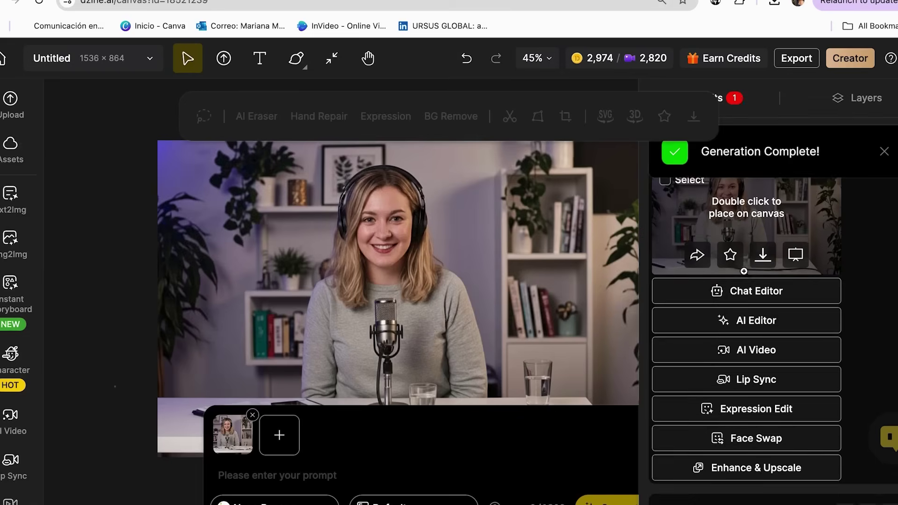
{"action": "scroll", "coordinate": [733, 368], "scroll_direction": "down", "scroll_amount": 10}
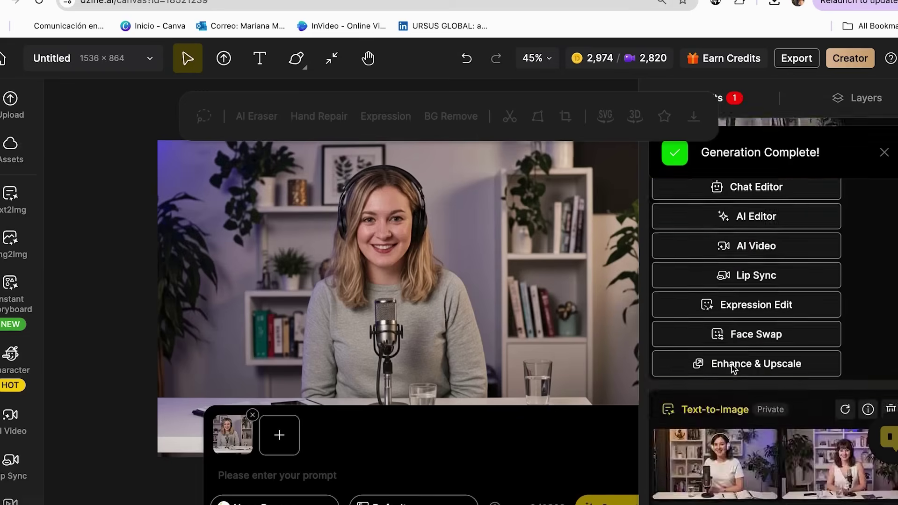
{"action": "mouse_move", "coordinate": [732, 204]}
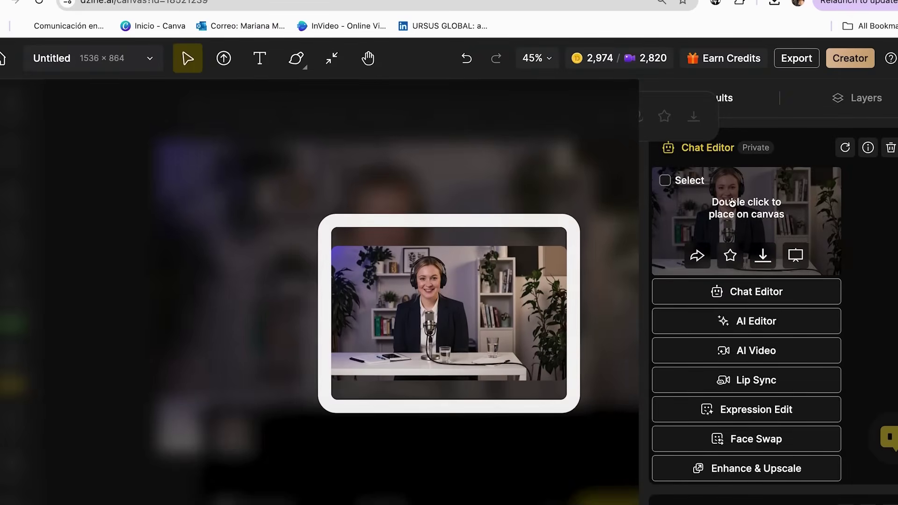
{"action": "scroll", "coordinate": [747, 281], "scroll_direction": "down", "scroll_amount": 8}
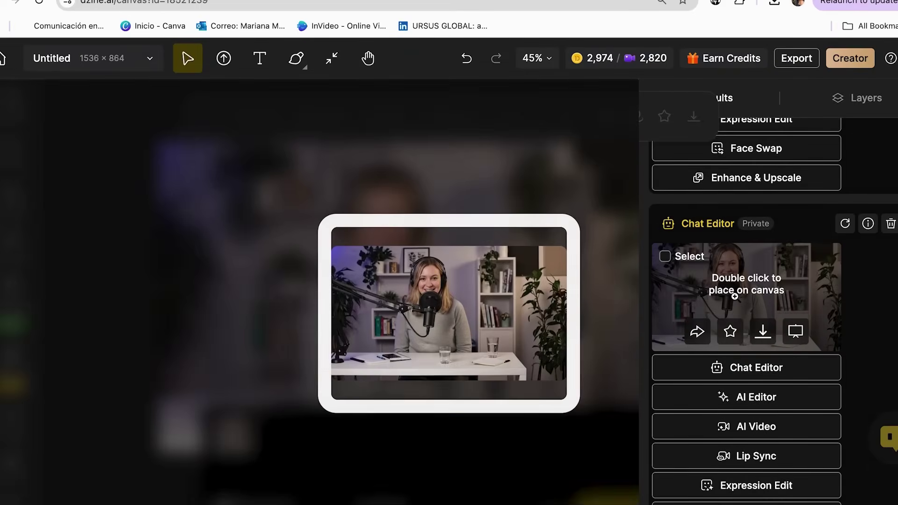
{"action": "scroll", "coordinate": [741, 421], "scroll_direction": "up", "scroll_amount": 2}
{"action": "scroll", "coordinate": [741, 411], "scroll_direction": "down", "scroll_amount": 4}
{"action": "scroll", "coordinate": [739, 393], "scroll_direction": "up", "scroll_amount": 2}
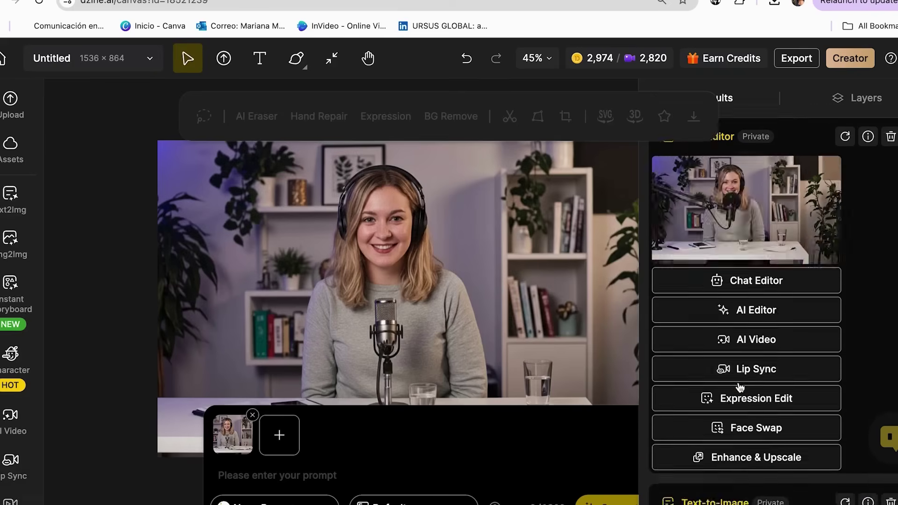
{"action": "scroll", "coordinate": [739, 387], "scroll_direction": "down", "scroll_amount": 15}
{"action": "scroll", "coordinate": [738, 381], "scroll_direction": "down", "scroll_amount": 5}
{"action": "scroll", "coordinate": [679, 385], "scroll_direction": "up", "scroll_amount": 1}
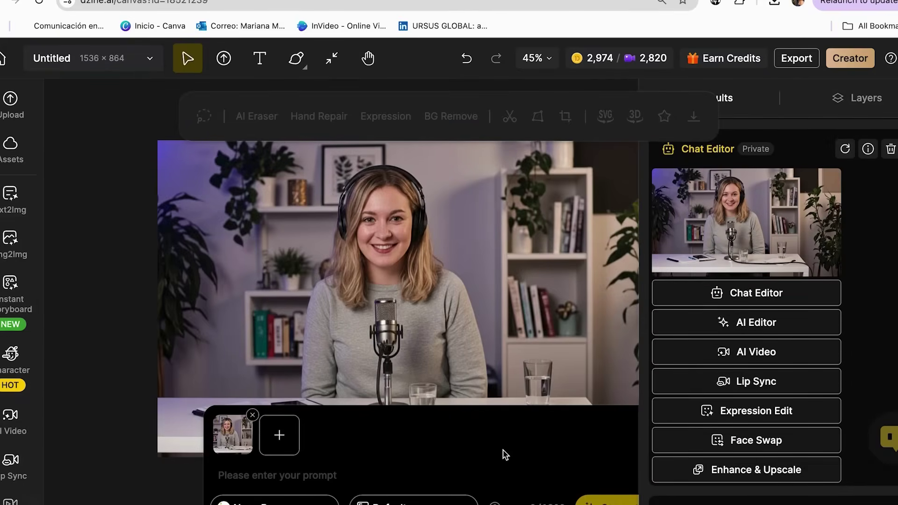
{"action": "scroll", "coordinate": [668, 467], "scroll_direction": "up", "scroll_amount": 1}
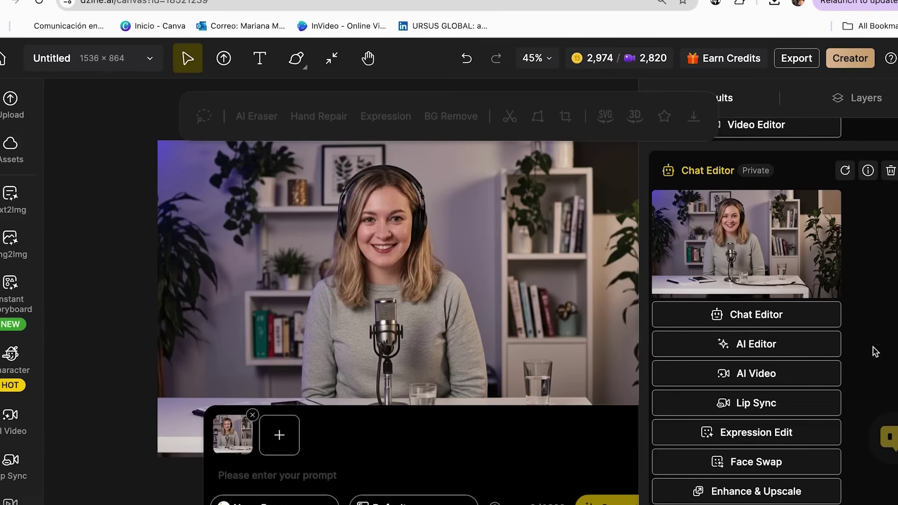
- Lip-sync the podcaster's face to the pasted intro script in the Arabella voice
{"action": "left_click", "coordinate": [731, 407]}
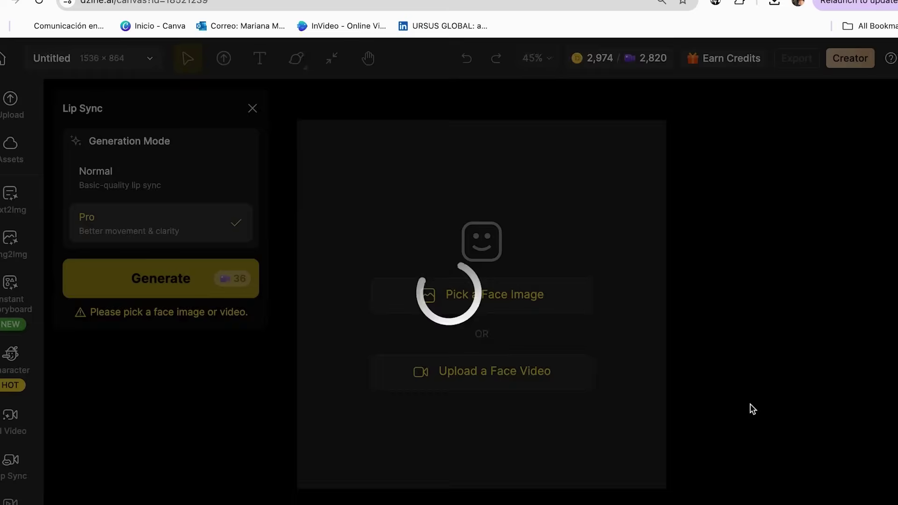
{"action": "left_click", "coordinate": [421, 240]}
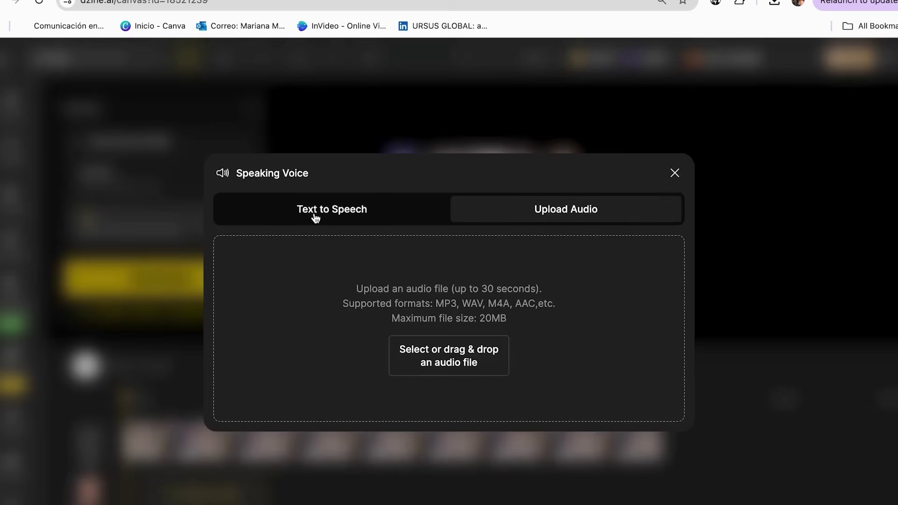
{"action": "left_click", "coordinate": [313, 218]}
{"action": "left_click", "coordinate": [260, 198]}
{"action": "type", "text": "Hey, ladies! Welcome to \"Money in Heels\", the podcast where I break down finances so you can actually understand them… without giving you a headache or emptying your wallet."}
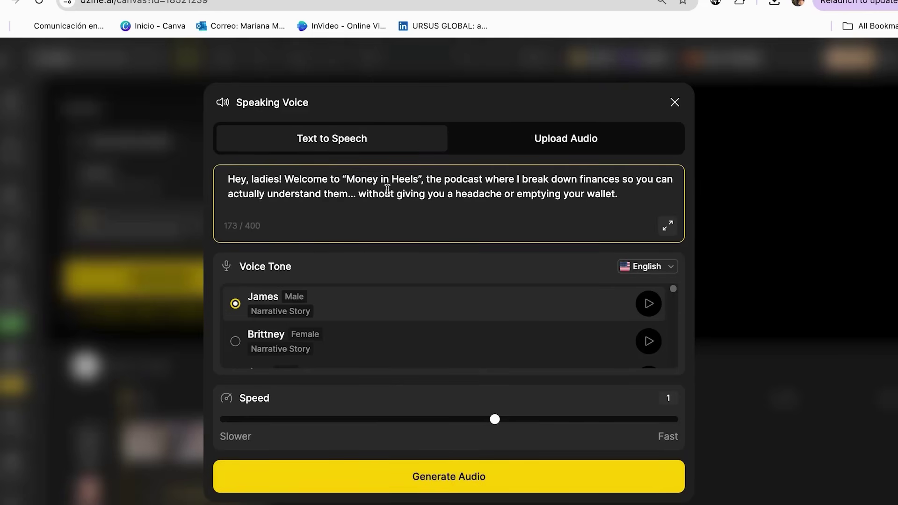
{"action": "scroll", "coordinate": [425, 322], "scroll_direction": "down", "scroll_amount": 5}
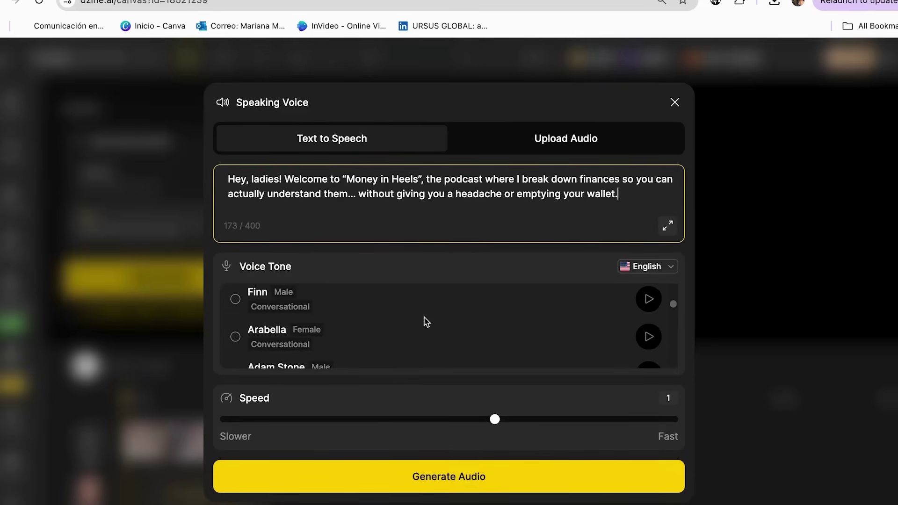
{"action": "left_click", "coordinate": [235, 337]}
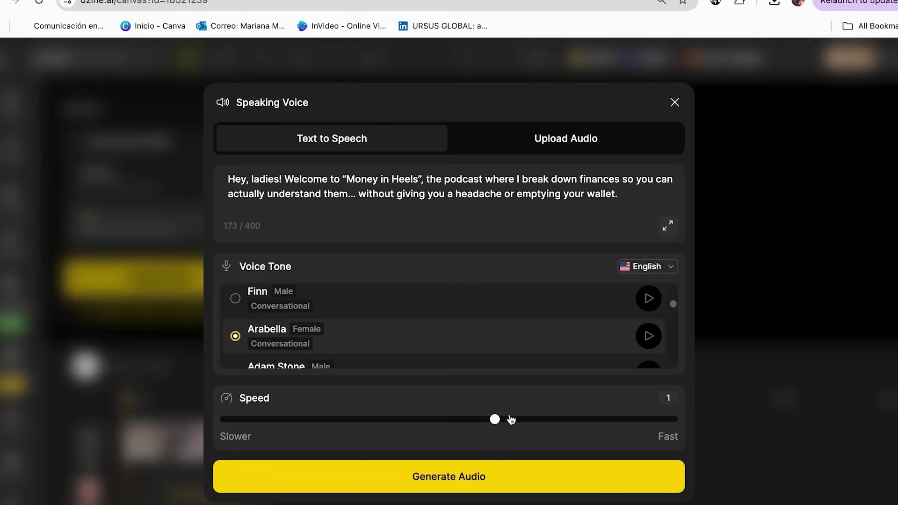
{"action": "left_click", "coordinate": [675, 102]}
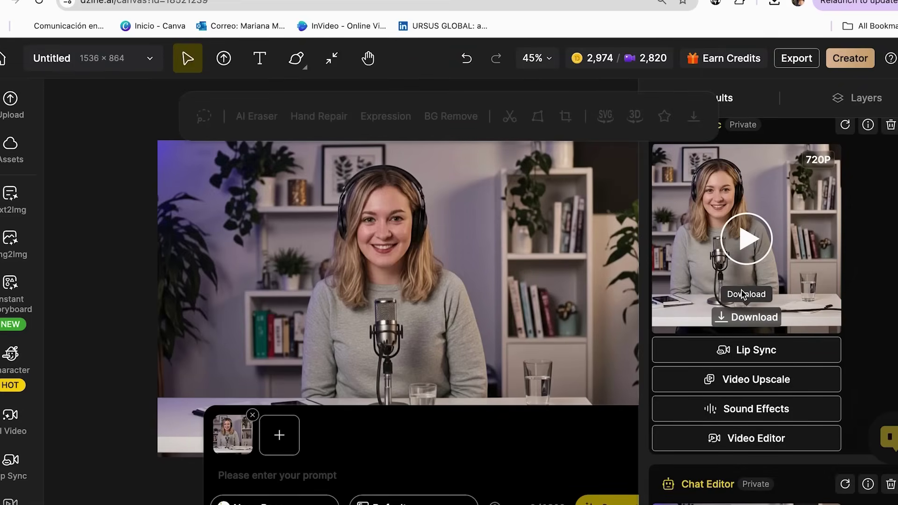
- Play the 720P lip-sync video, close the preview, and download it
{"action": "left_click", "coordinate": [749, 252]}
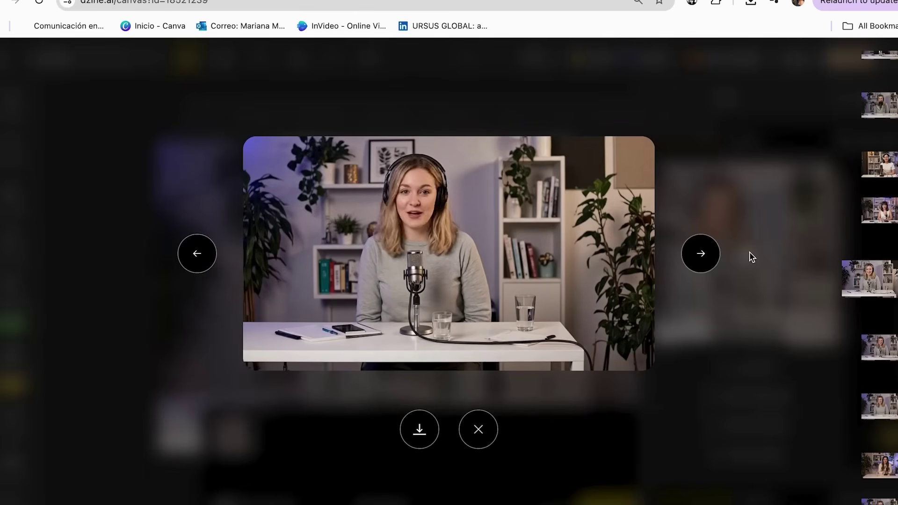
{"action": "left_click", "coordinate": [739, 167]}
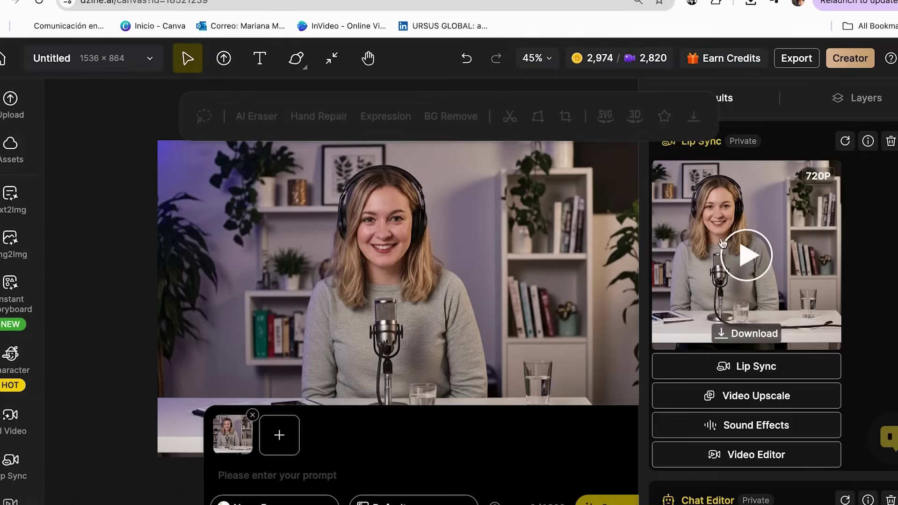
{"action": "left_click", "coordinate": [749, 340]}
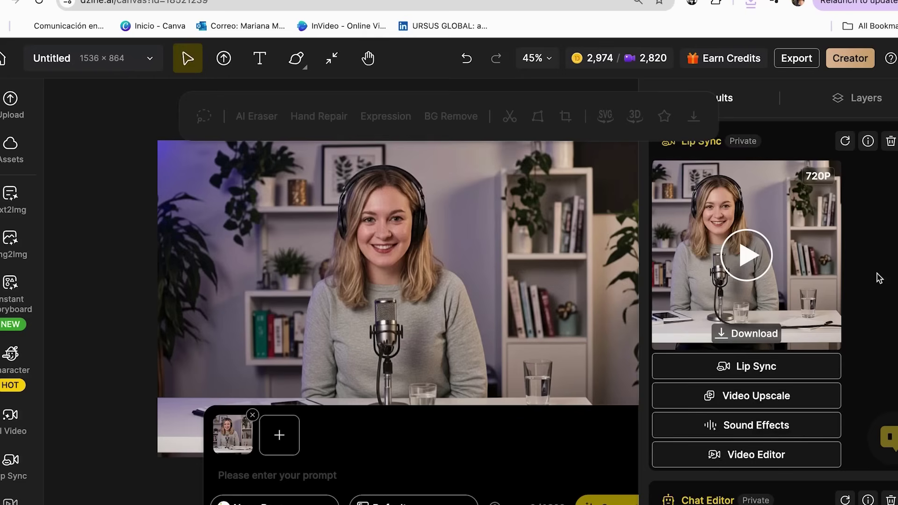
{"action": "left_click", "coordinate": [757, 460]}
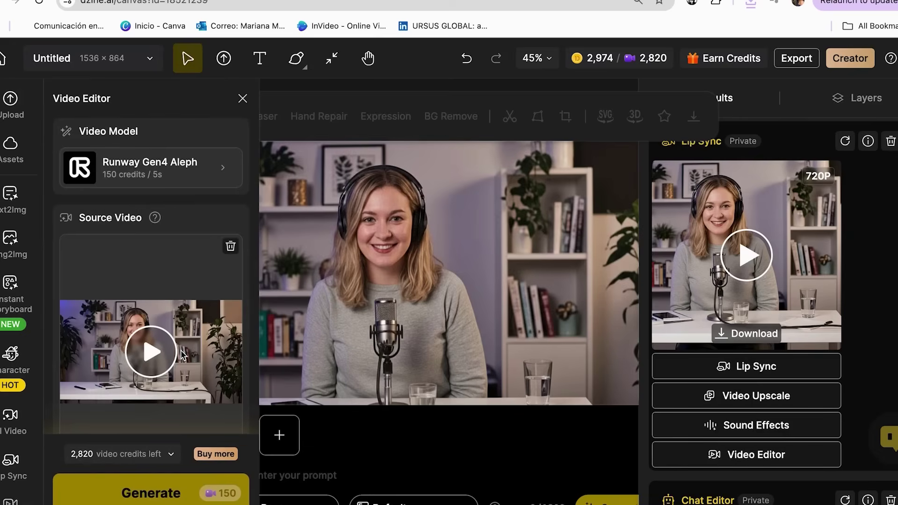
{"action": "scroll", "coordinate": [180, 354], "scroll_direction": "down", "scroll_amount": 5}
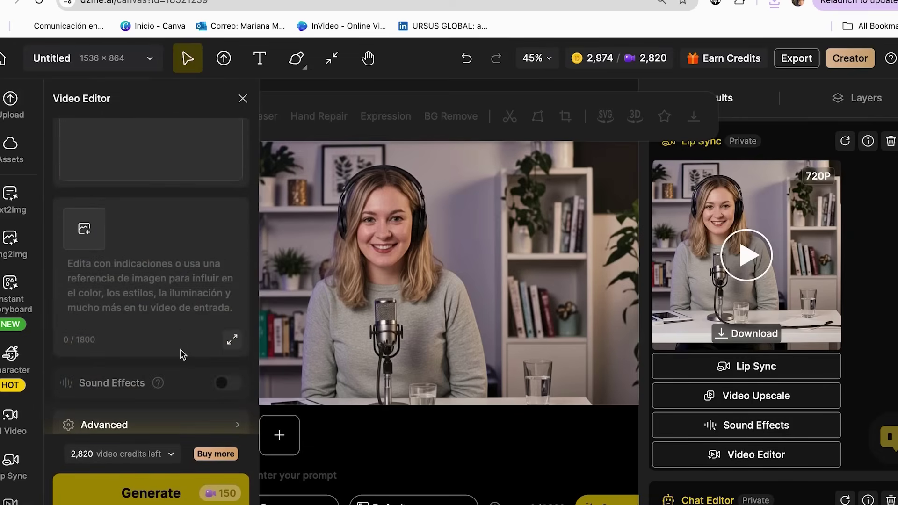
{"action": "scroll", "coordinate": [182, 354], "scroll_direction": "down", "scroll_amount": 1}
{"action": "scroll", "coordinate": [182, 354], "scroll_direction": "up", "scroll_amount": 6}
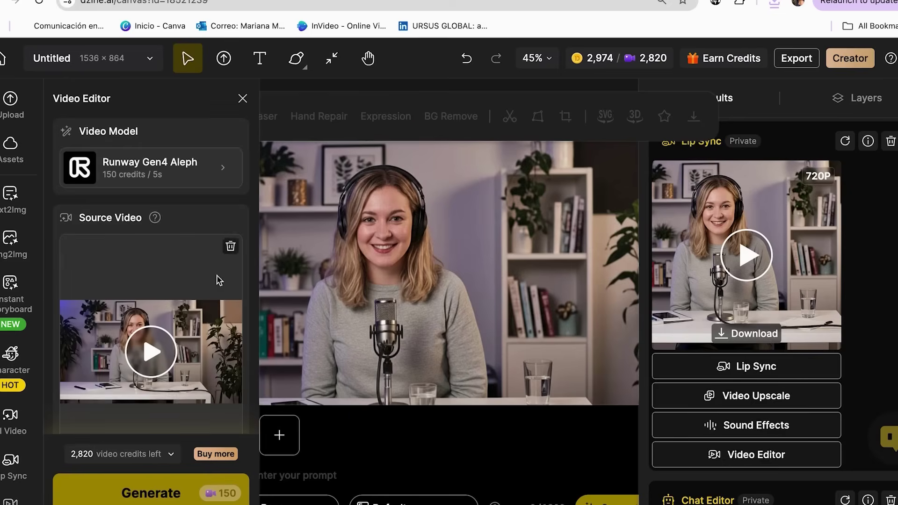
{"action": "left_click", "coordinate": [239, 106]}
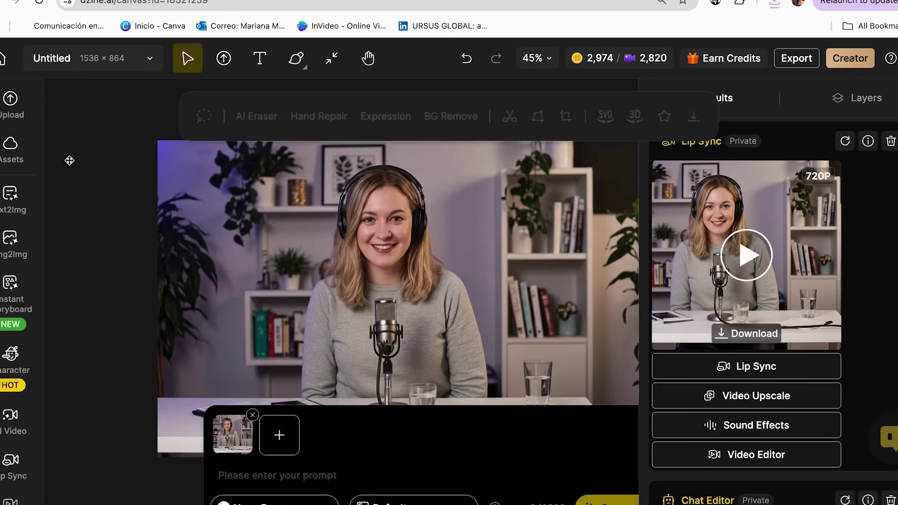
{"action": "left_click", "coordinate": [3, 58]}
- Scroll the Popular Tools and open the Image-to-Image canvas holding the two-host image
{"action": "scroll", "coordinate": [291, 367], "scroll_direction": "down", "scroll_amount": 8}
{"action": "scroll", "coordinate": [290, 367], "scroll_direction": "down", "scroll_amount": 1}
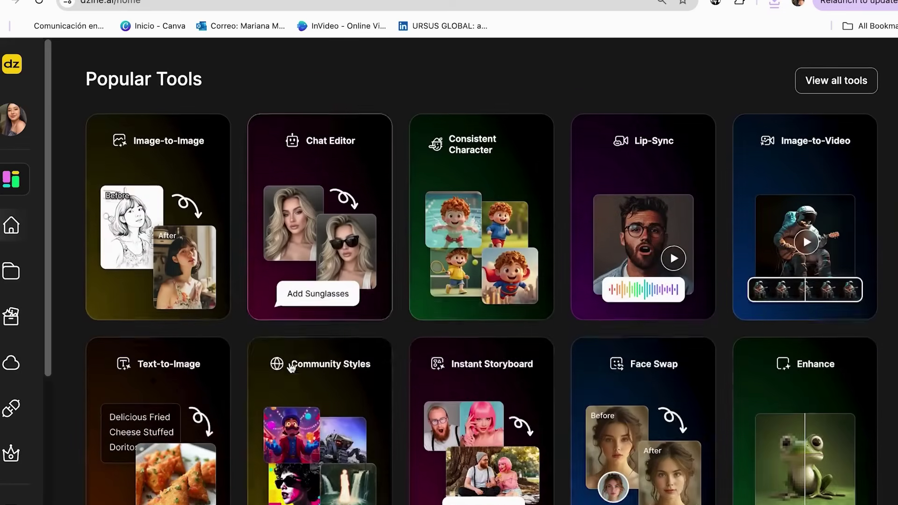
{"action": "scroll", "coordinate": [291, 367], "scroll_direction": "up", "scroll_amount": 1}
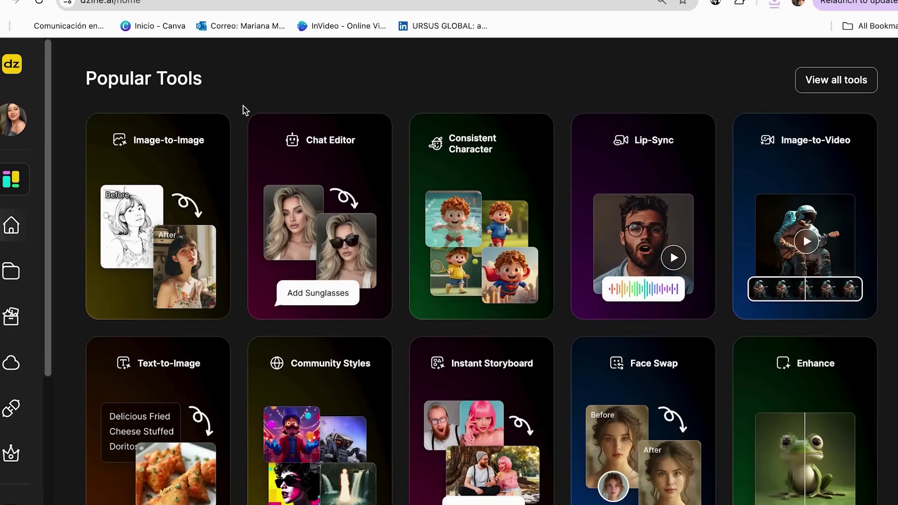
{"action": "left_click", "coordinate": [183, 225]}
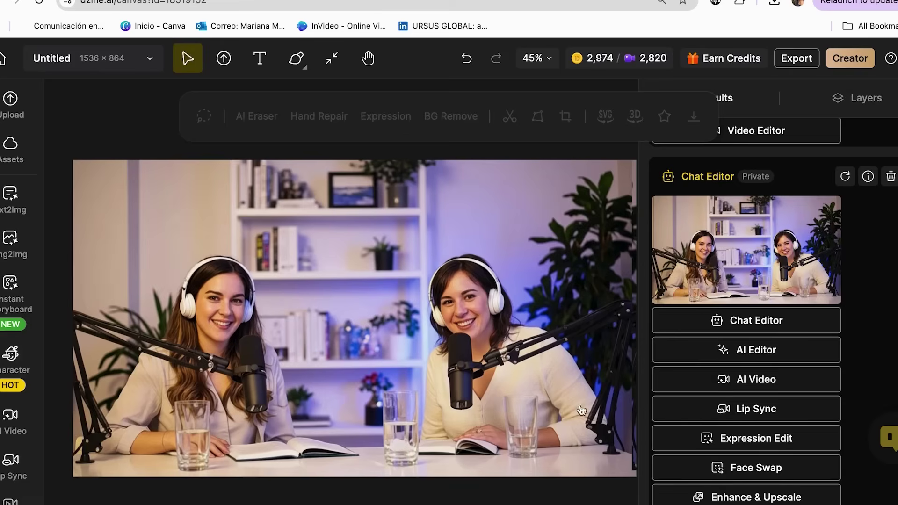
- Start a lip sync and pick both the left and right hosts' faces
{"action": "left_click", "coordinate": [725, 411]}
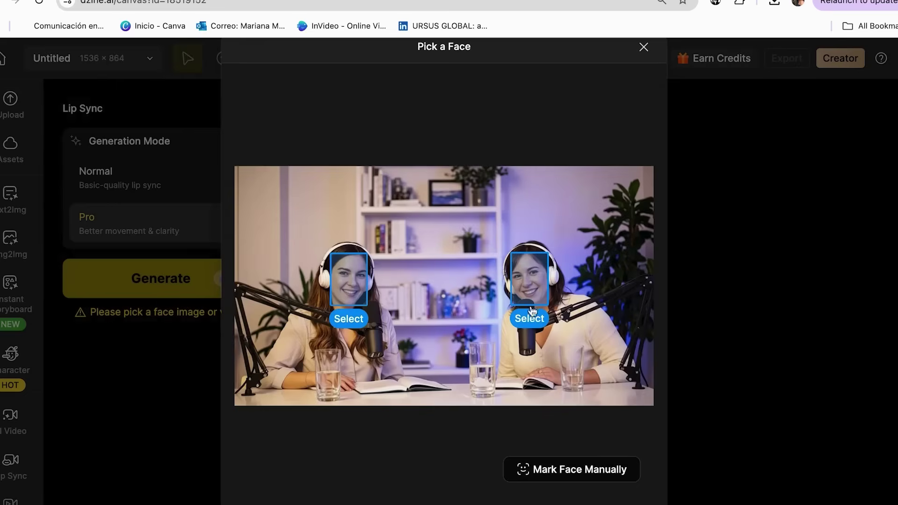
{"action": "left_click", "coordinate": [529, 319]}
{"action": "left_click", "coordinate": [348, 319]}
{"action": "scroll", "coordinate": [559, 423], "scroll_direction": "down", "scroll_amount": 1}
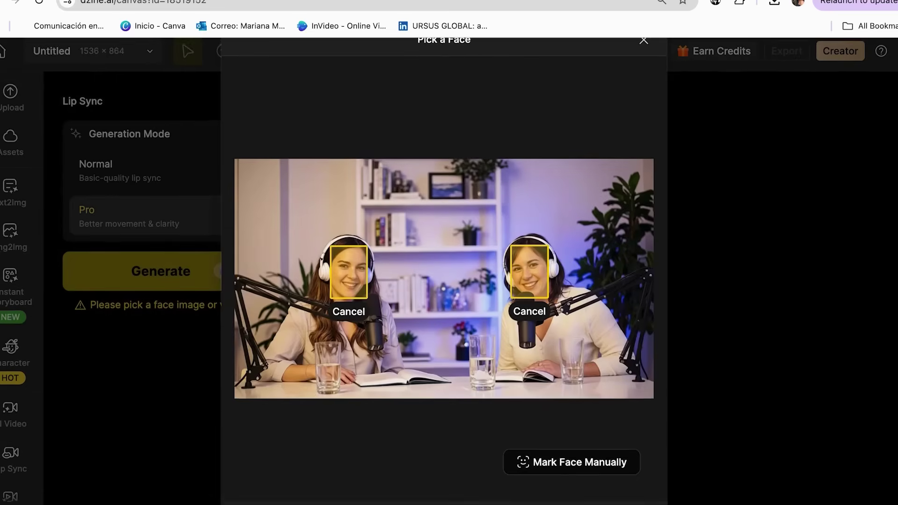
{"action": "left_click", "coordinate": [570, 501]}
- Paste the two-speaker script into the speech text and select the second host's line
{"action": "left_click", "coordinate": [215, 483]}
{"action": "left_click", "coordinate": [325, 194]}
{"action": "type", "text": "Ana: Hey, hey, ladies! Welcome back to \"Money in Heels\", the podcast where we talk about finances without giving you a headache… or breaking your wallet.  Lola: That’s right, Ana! Today we’re diving into how to start managing your money as a woman… without needing a PhD in Economics."}
{"action": "scroll", "coordinate": [403, 201], "scroll_direction": "up", "scroll_amount": 3}
{"action": "scroll", "coordinate": [395, 206], "scroll_direction": "down", "scroll_amount": 2}
{"action": "left_click_drag", "start_coordinate": [449, 208], "coordinate": [222, 193]}
- Trim the text to the first host's welcome line without its speaker label and generate its audio
{"action": "key", "text": "BackSpace"}
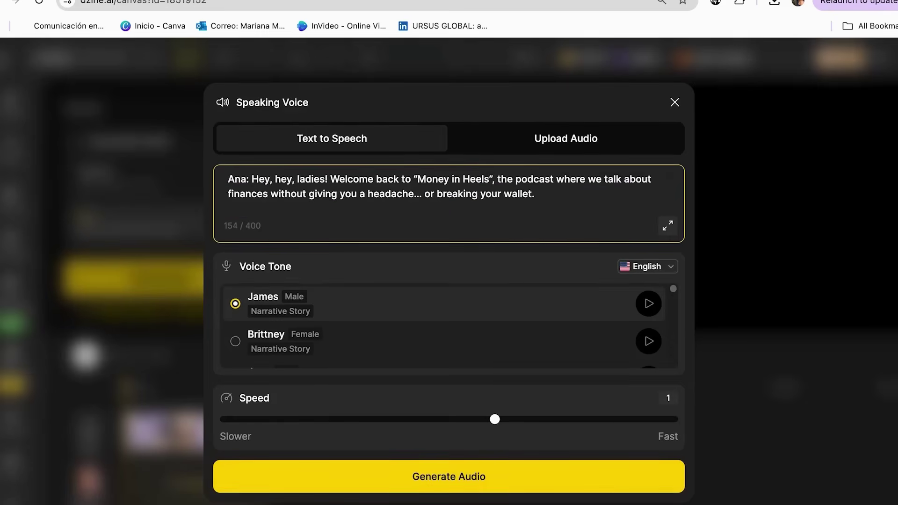
{"action": "left_click", "coordinate": [250, 178]}
{"action": "key", "text": "BackSpace"}
{"action": "key", "text": "BackSpace"}
{"action": "key", "text": "BackSpace"}
{"action": "key", "text": "BackSpace"}
{"action": "left_click", "coordinate": [375, 482]}
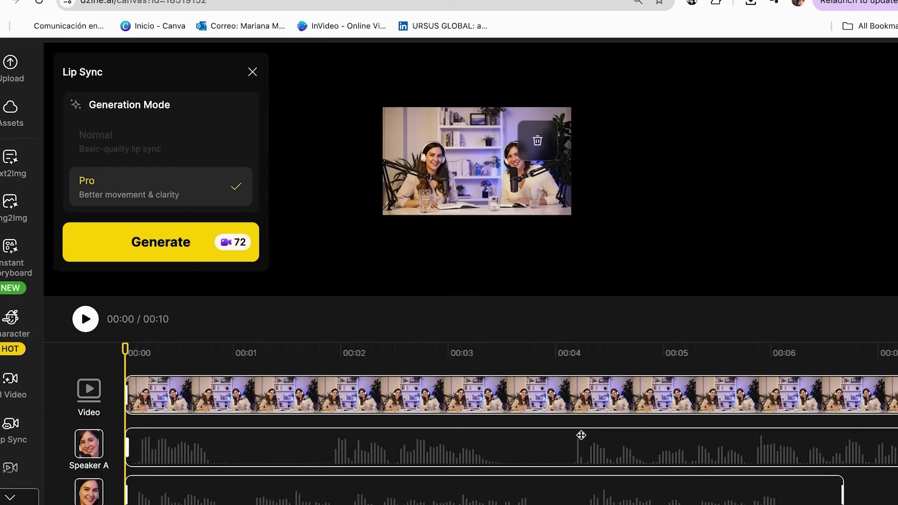
{"action": "scroll", "coordinate": [468, 397], "scroll_direction": "right", "scroll_amount": 5}
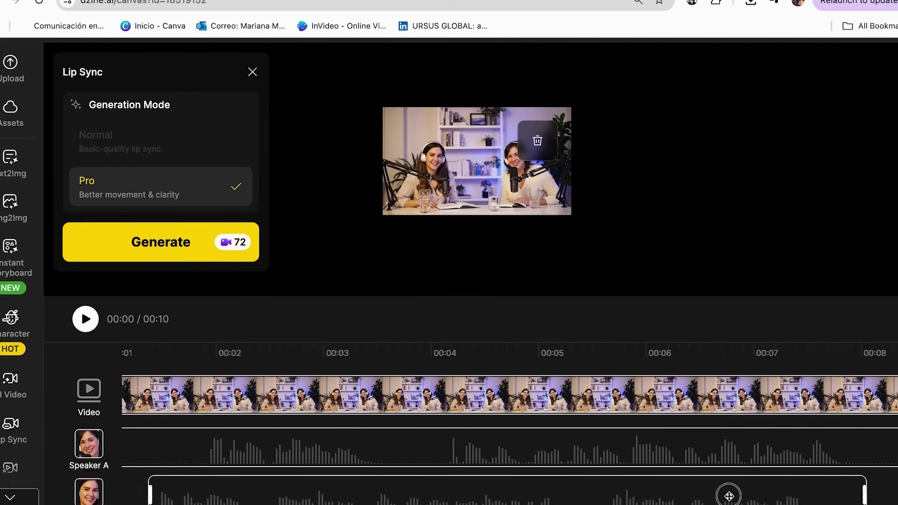
- Shift the second host's clip later on the timeline, then play and close the two-host video
{"action": "left_click_drag", "start_coordinate": [445, 491], "coordinate": [557, 491]}
{"action": "left_click_drag", "start_coordinate": [663, 503], "coordinate": [797, 496]}
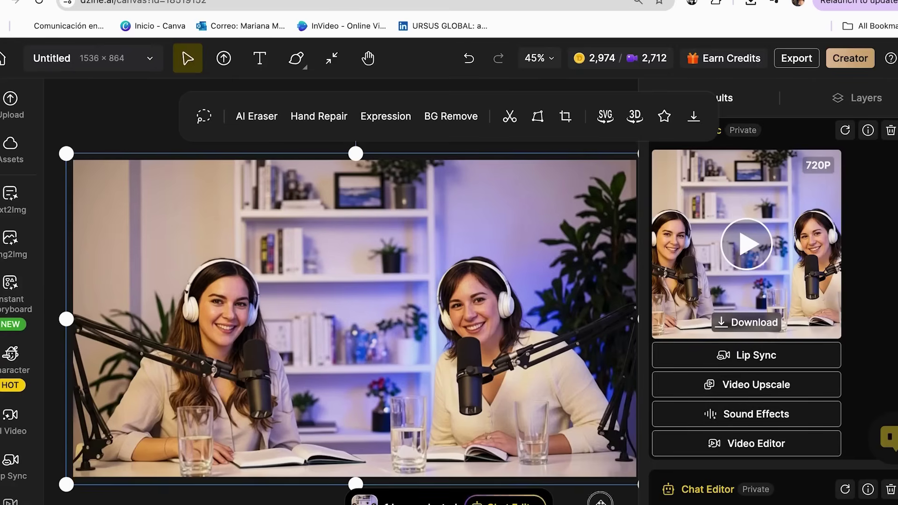
{"action": "left_click", "coordinate": [746, 253]}
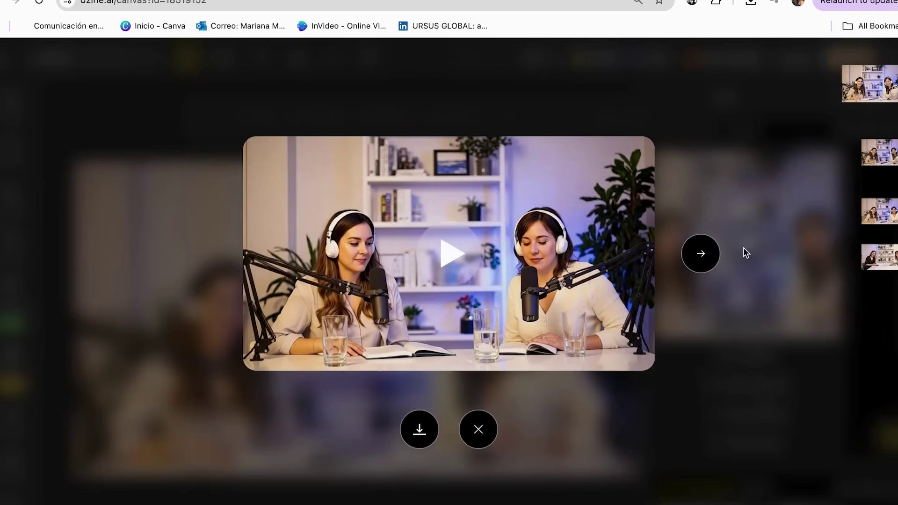
{"action": "left_click", "coordinate": [611, 116]}
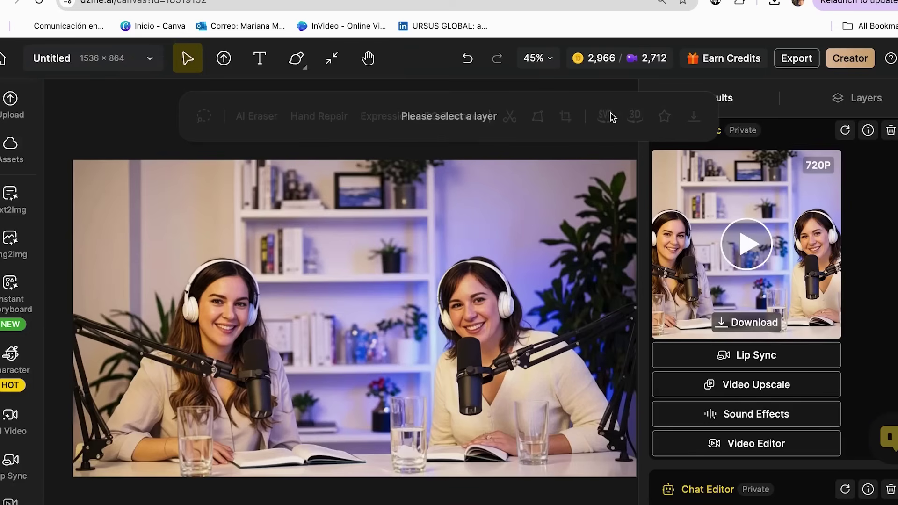